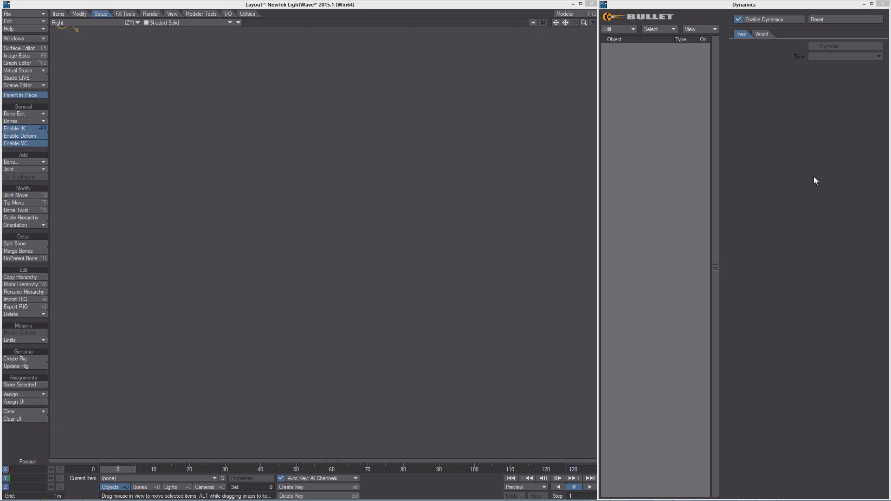
- Add a null object with the default name Null to the empty scene
left_click(360, 141)
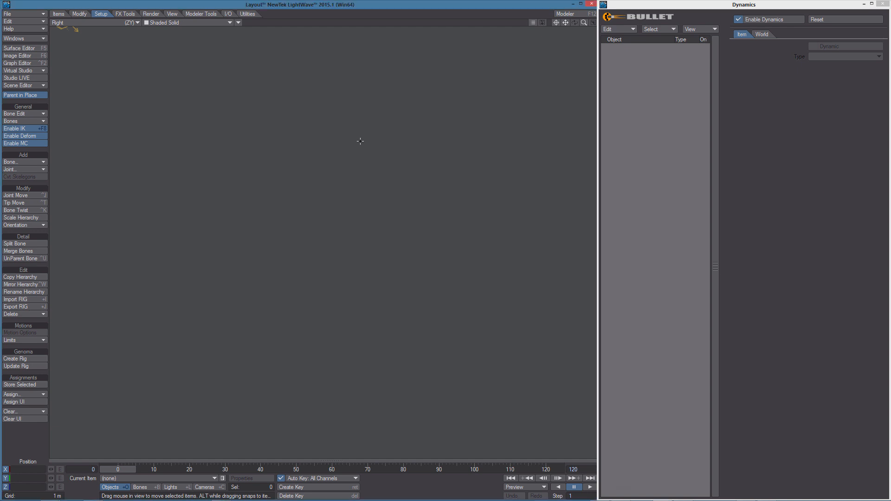
key("ctrl+n")
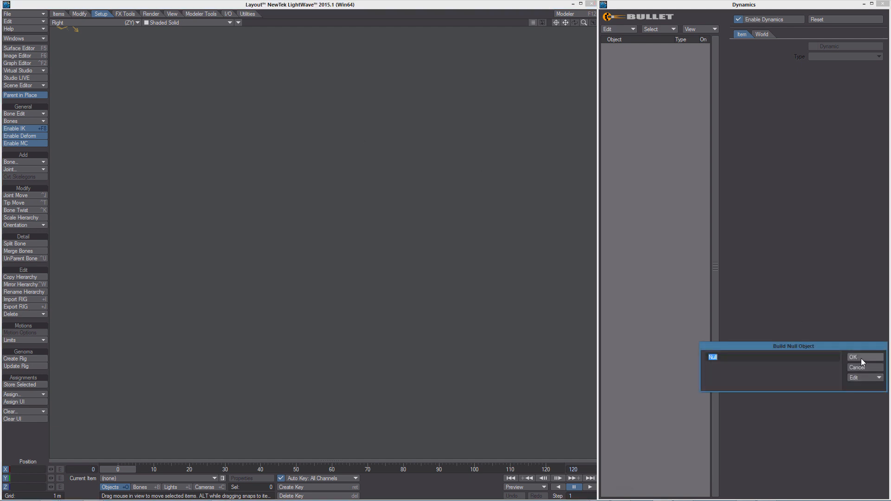
left_click(862, 359)
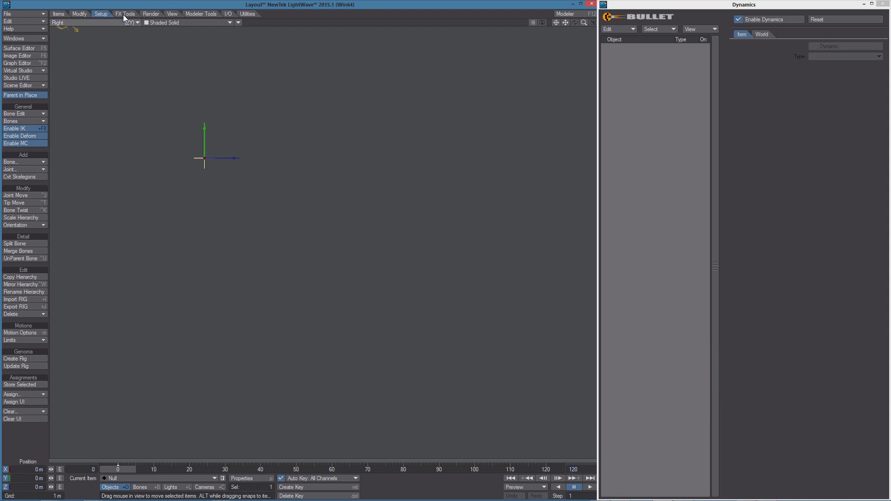
- Draw an S-shaped chain of twelve bones starting at the null in the Right view
left_click(23, 161)
left_click(31, 160)
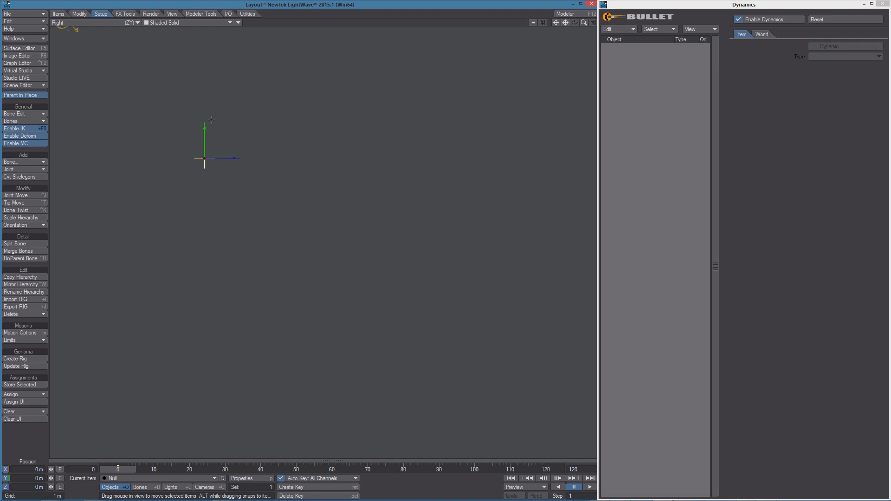
mouse_move(210, 153)
left_mouse_down()
mouse_move(232, 144)
mouse_move(269, 161)
mouse_move(311, 223)
mouse_move(358, 226)
mouse_move(402, 202)
mouse_move(417, 163)
left_mouse_up()
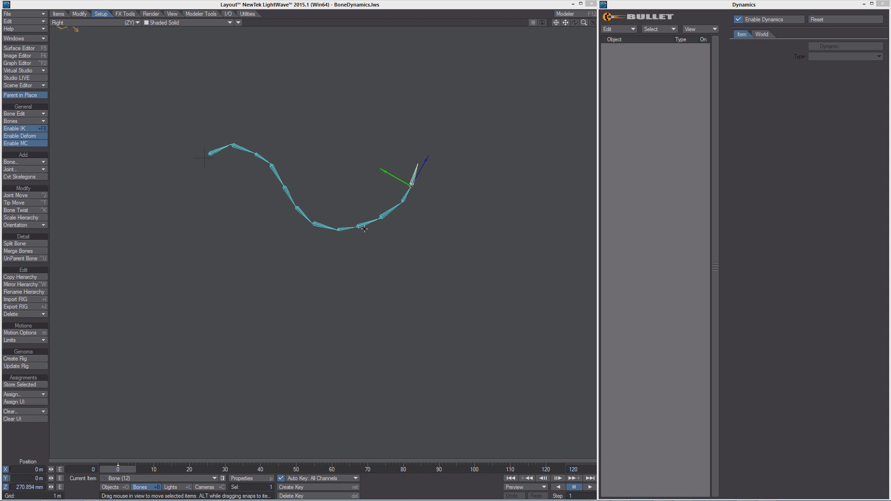
- Select the whole bone chain, add Point to Point dynamic constraints between the bones, and play the simulation briefly
left_click(220, 150)
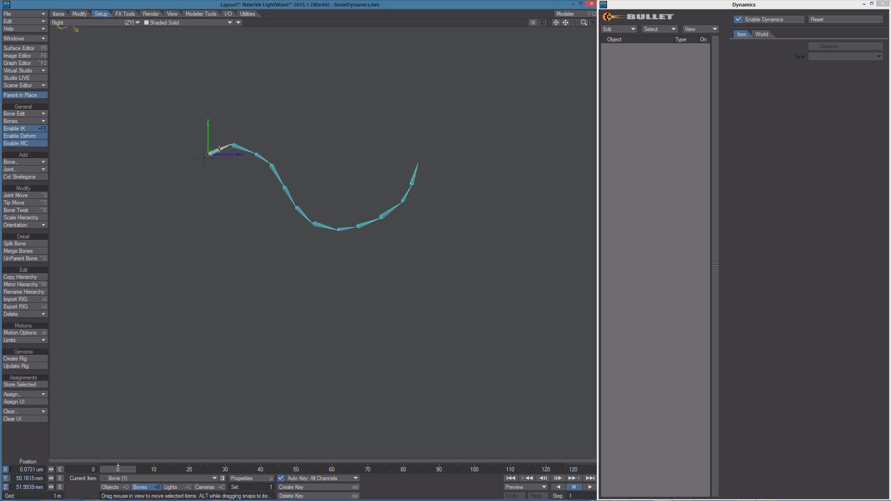
double_click(220, 149)
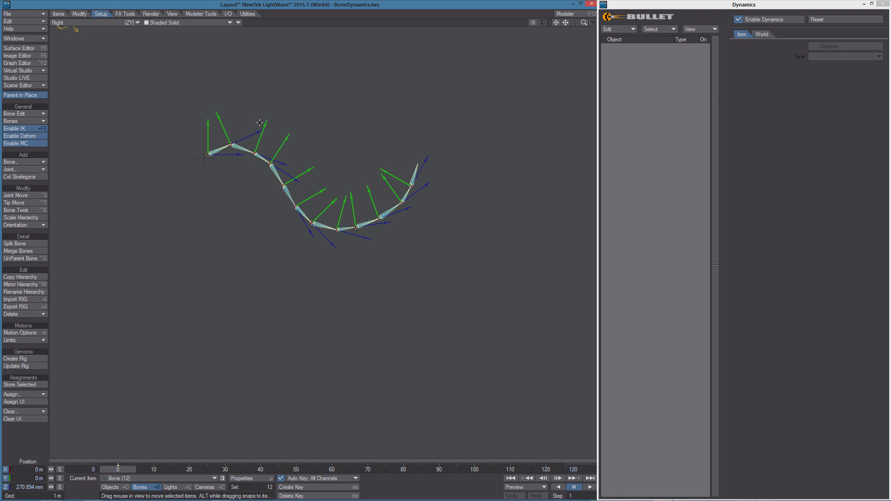
left_click(128, 16)
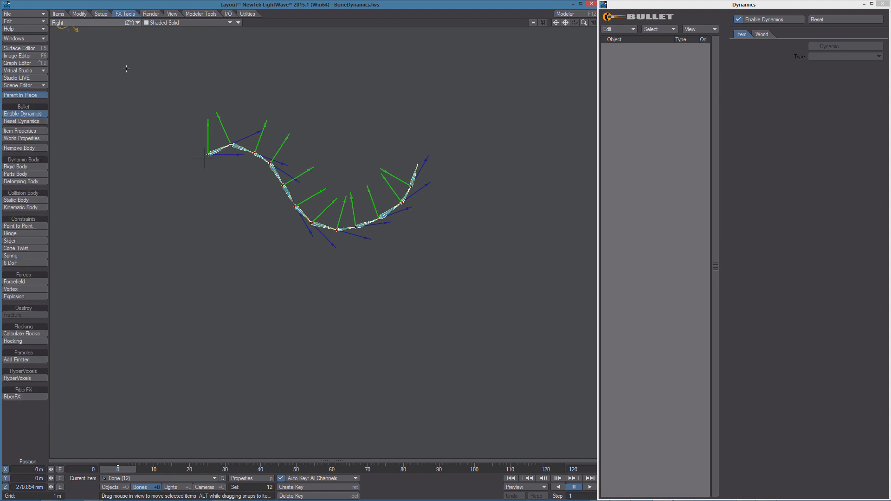
left_click(29, 226)
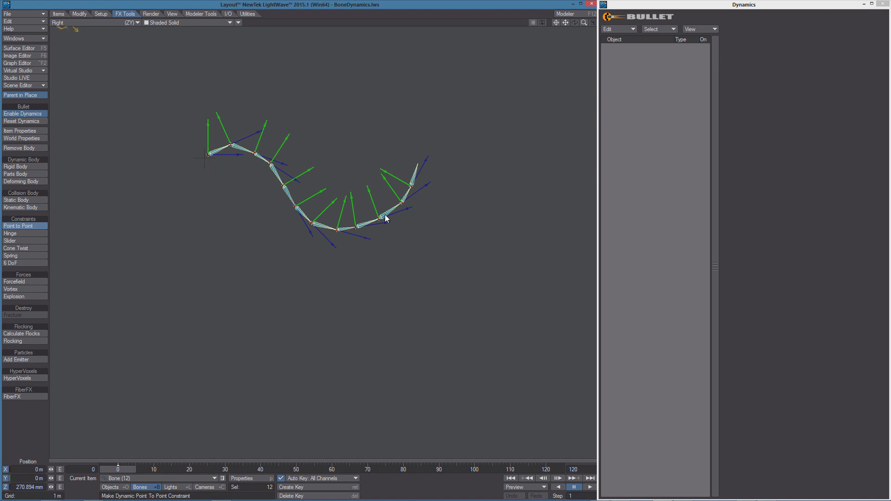
left_click(279, 204)
left_click(590, 487)
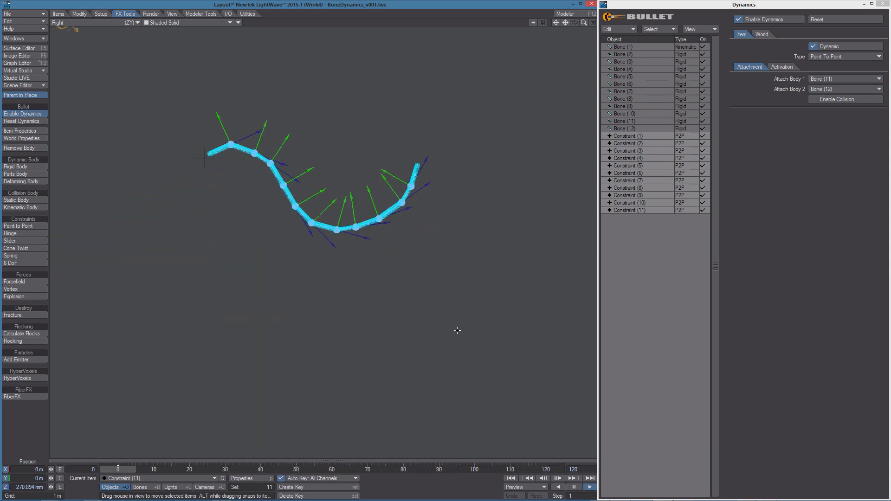
left_click(574, 488)
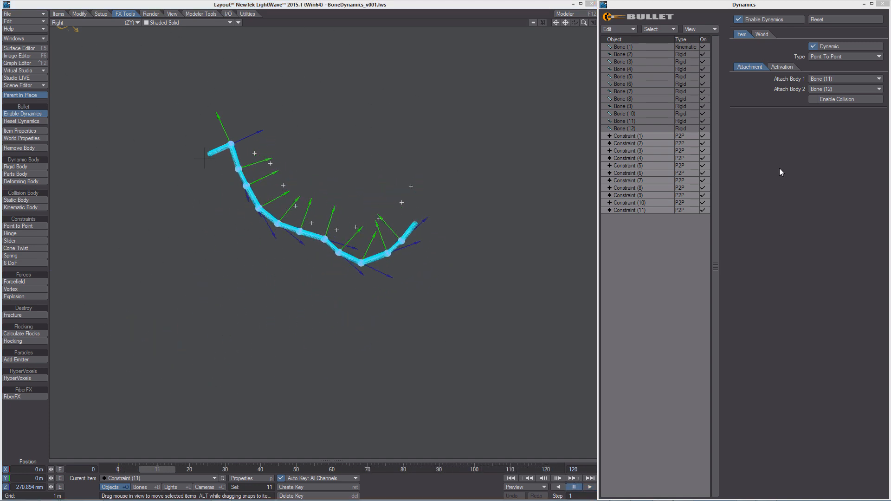
- Change Bone (1) to a Rigid body, test the simulation, and return to frame 0
left_click(625, 47)
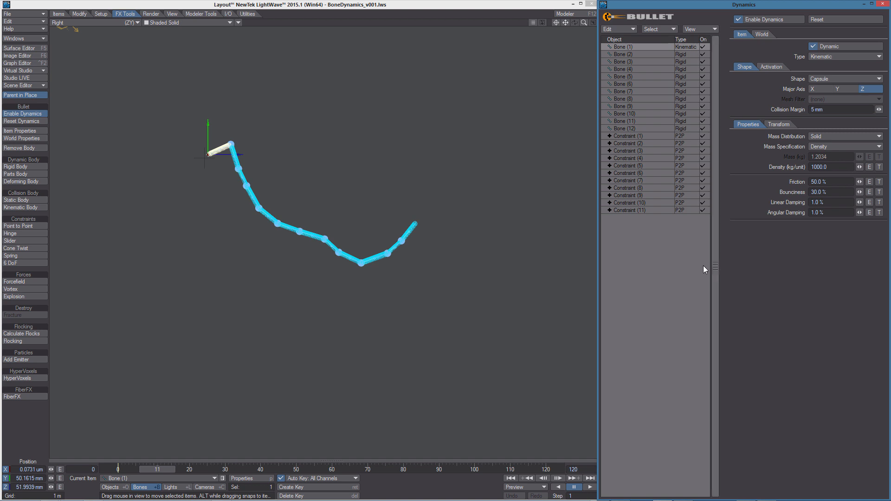
left_click(684, 47)
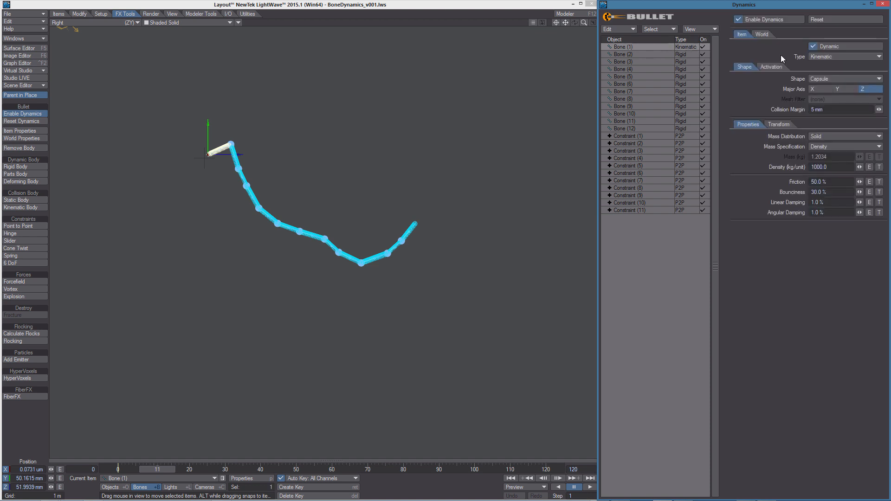
left_click(828, 58)
left_click(822, 48)
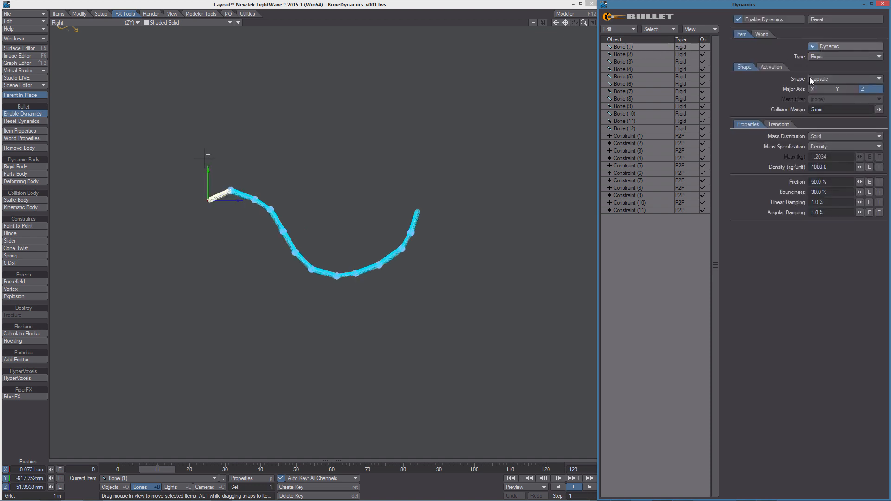
left_click(590, 487)
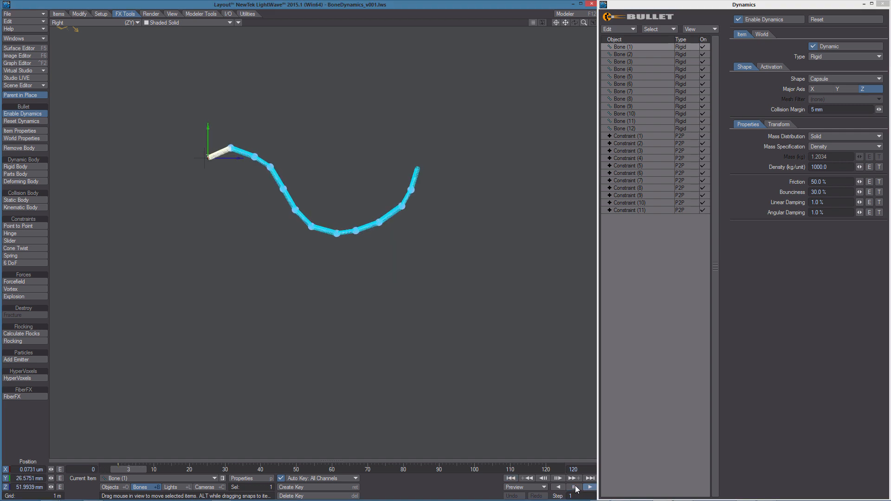
left_click(511, 478)
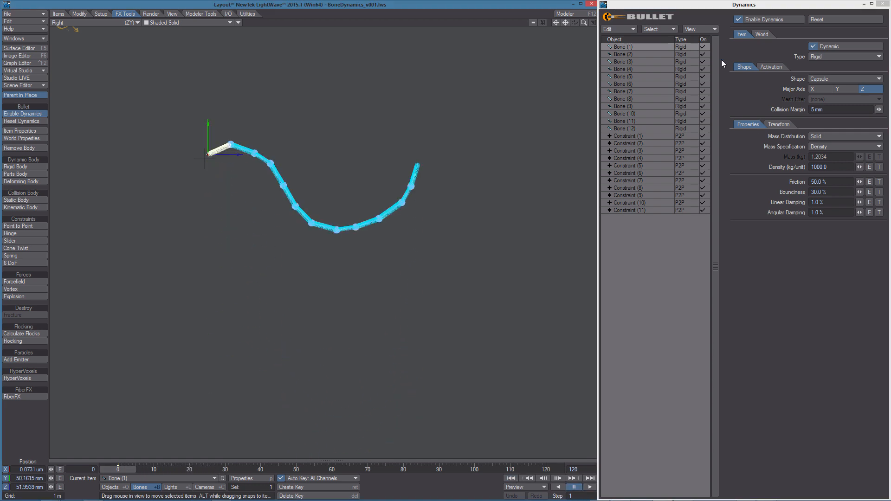
- Change Bone (12) to a Kinematic body, play the simulation, and return to frame 0
left_click(627, 129)
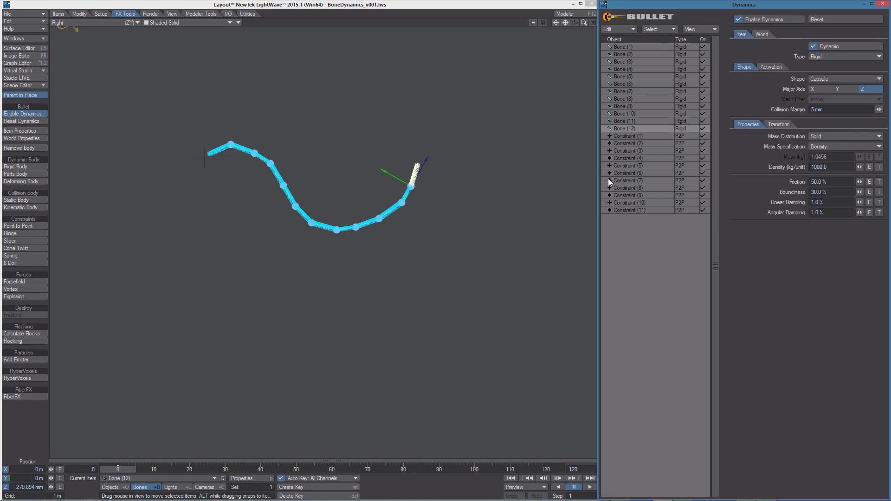
left_click(832, 79)
left_click(826, 59)
left_click(590, 487)
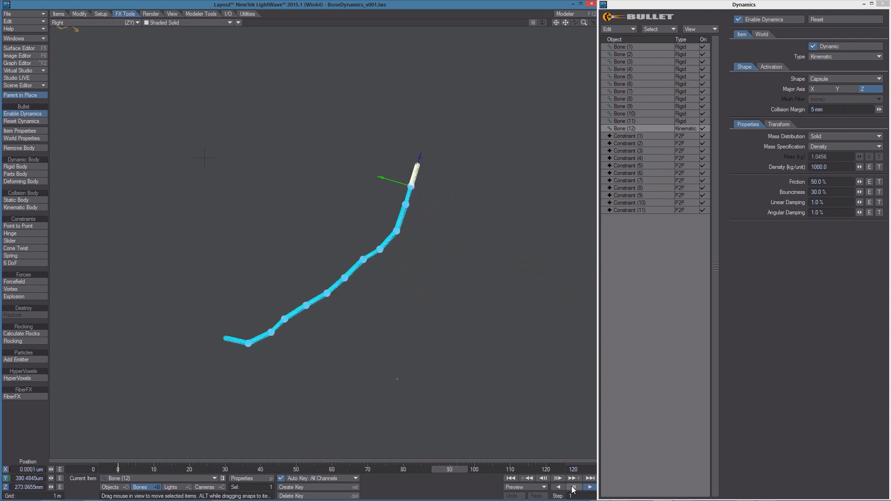
left_click(573, 487)
left_click(511, 478)
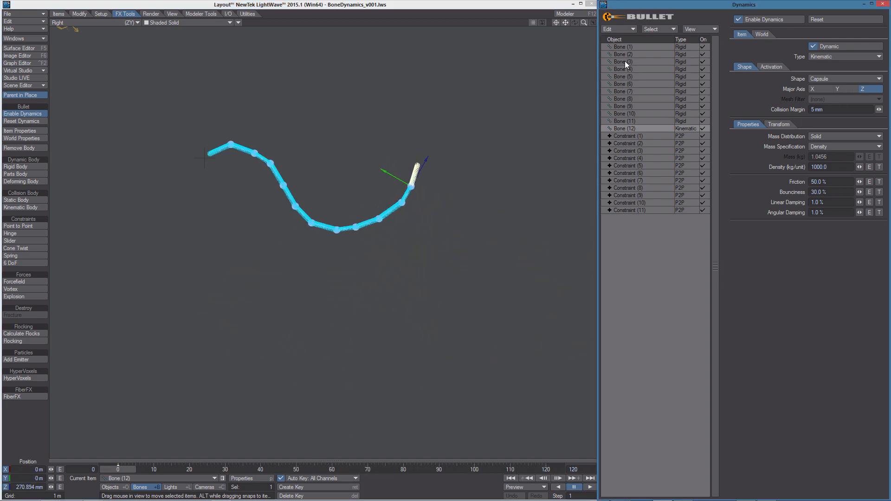
- Set Bone (1) to a Kinematic body, play the simulation, and return to frame 0
left_click(632, 46)
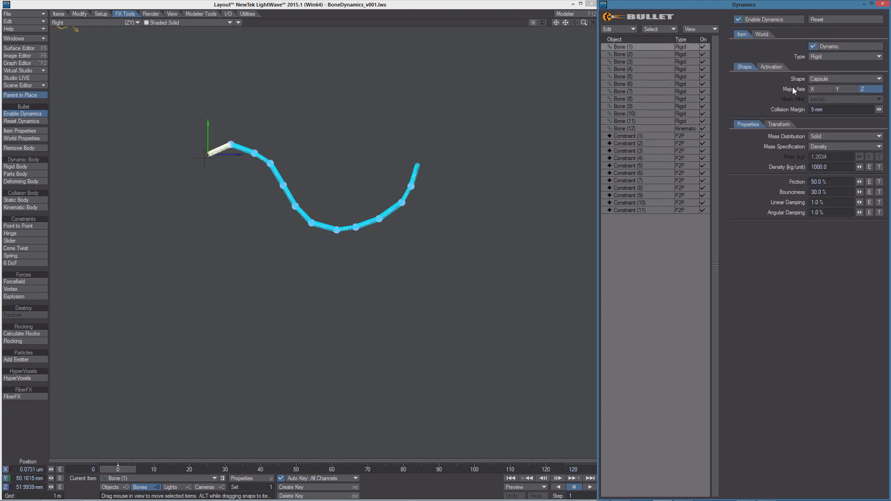
left_click(828, 57)
left_click(829, 65)
left_click(590, 487)
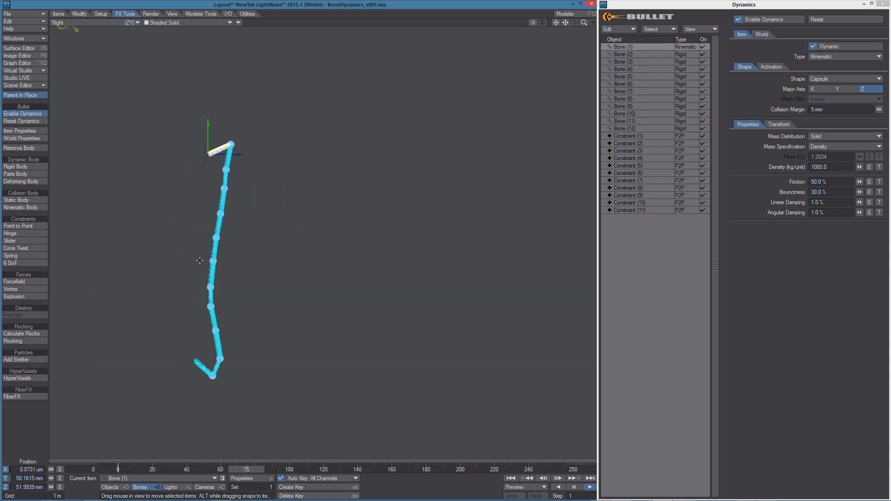
left_click(574, 487)
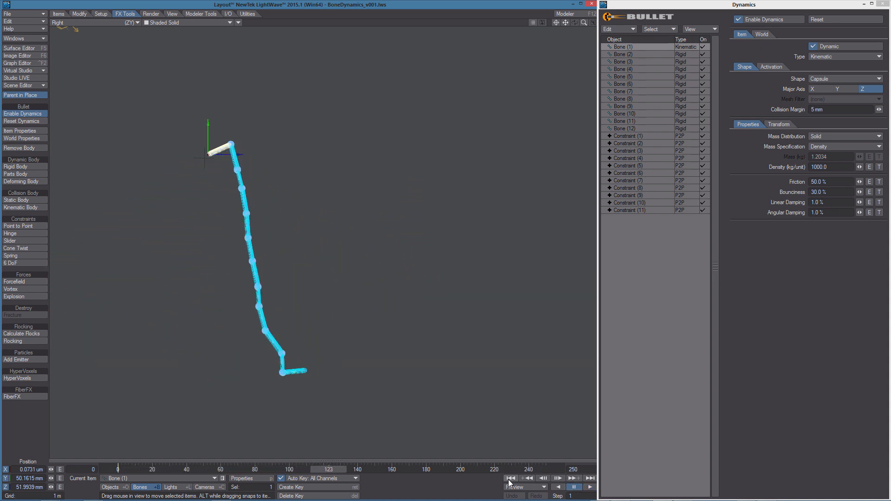
left_click(511, 478)
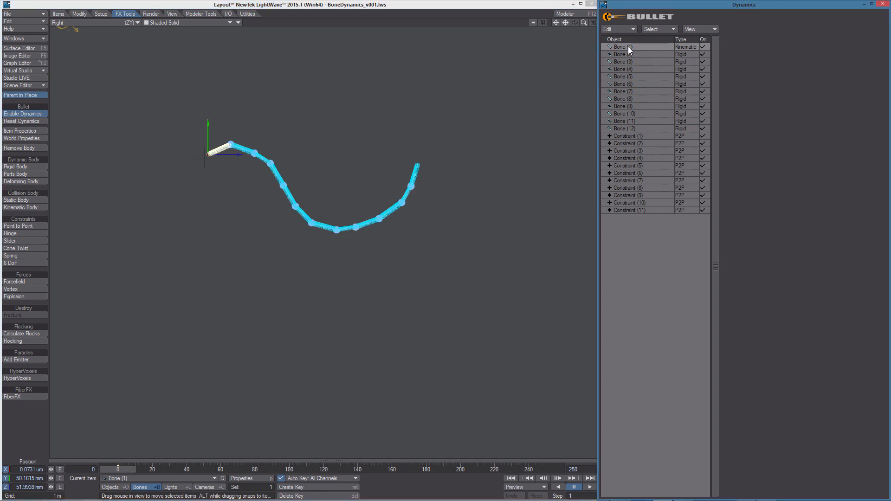
- Set Linear Damping and Angular Damping to 80% for all twelve bones, play the simulation, and return to frame 0
left_click(628, 128, "shift")
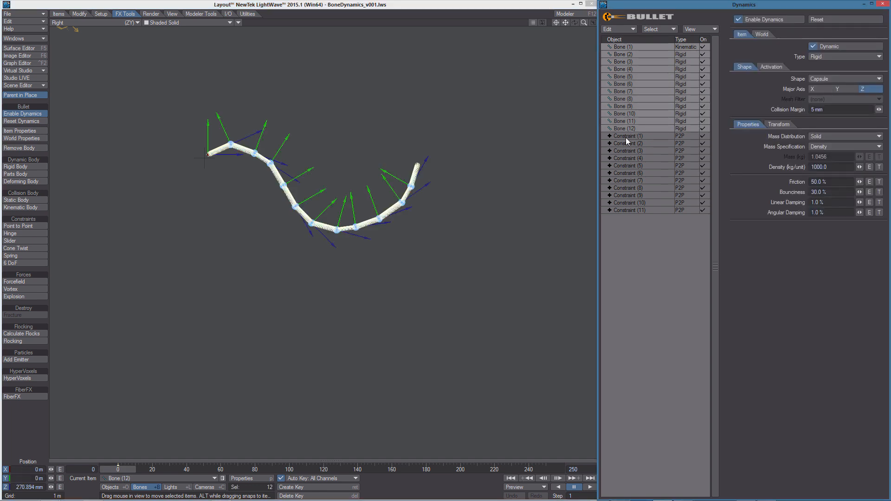
left_click(839, 202)
type("80")
key("Tab")
type("80")
key("Return")
left_click(590, 487)
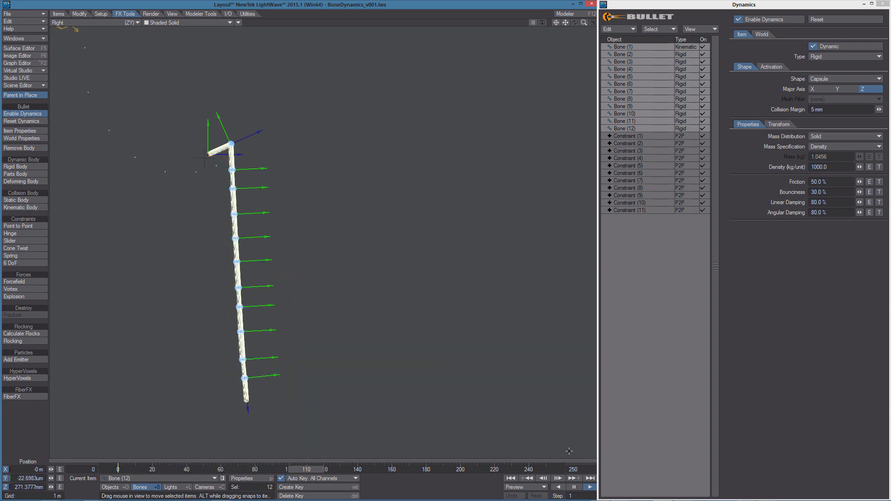
left_click(574, 488)
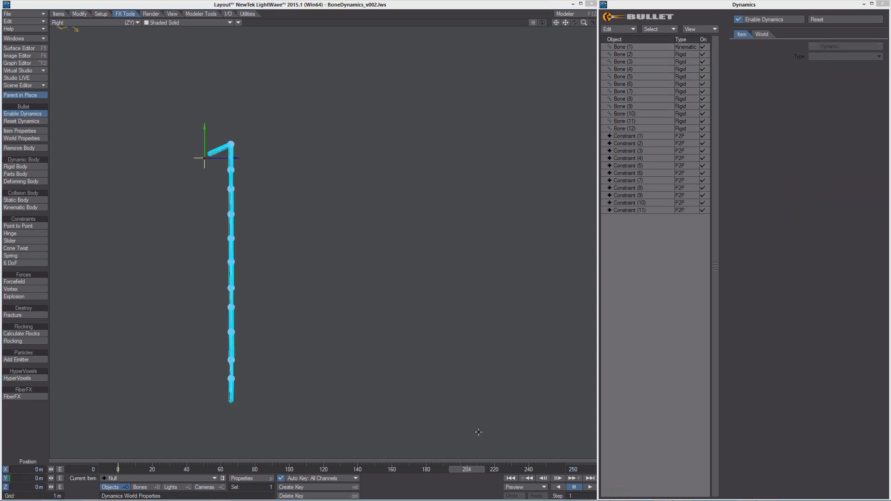
left_click(510, 478)
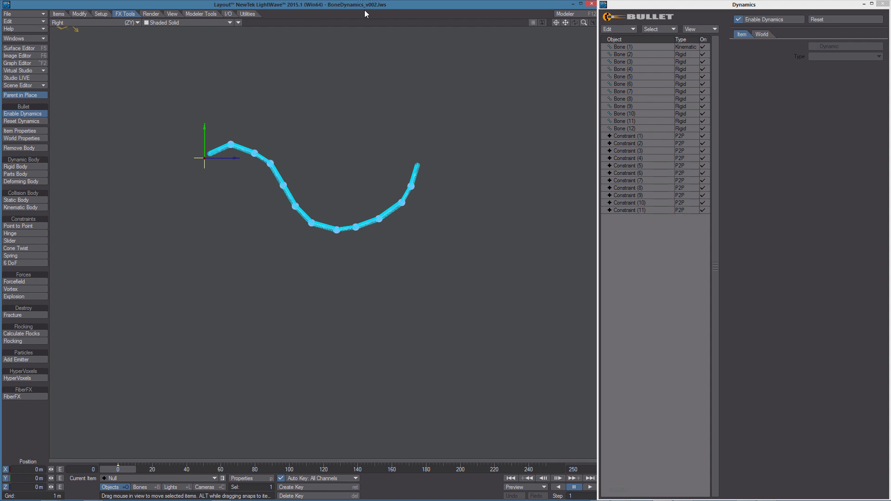
- Parent all twelve bones directly to Null with the Scene Editor hierarchy open, close the editor, and replay the simulation
key("ctrl+F1")
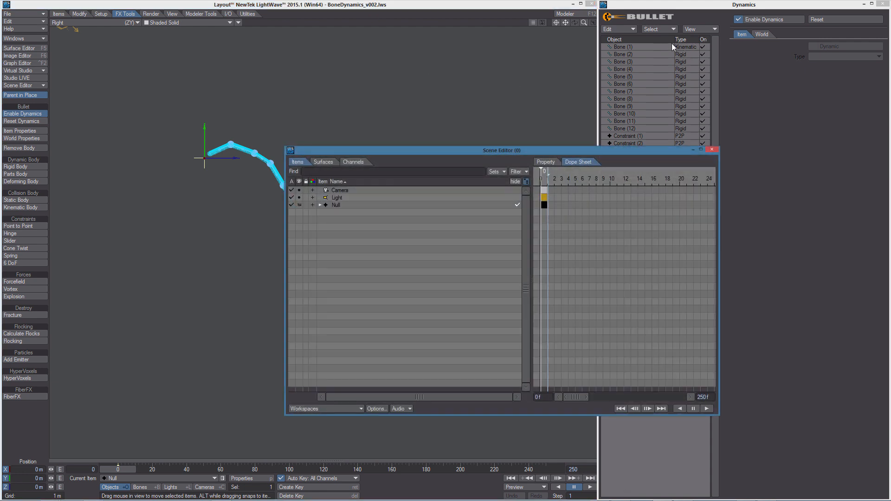
left_click(623, 47)
left_click(631, 128, "shift")
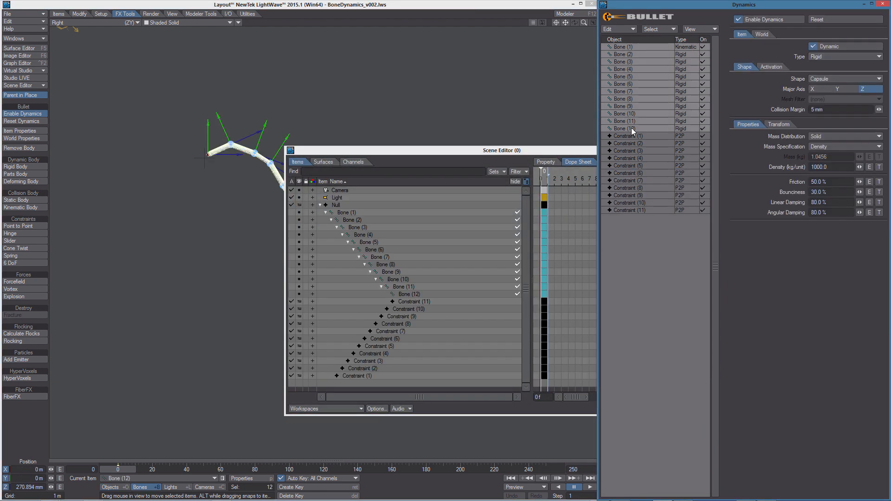
left_click(397, 153)
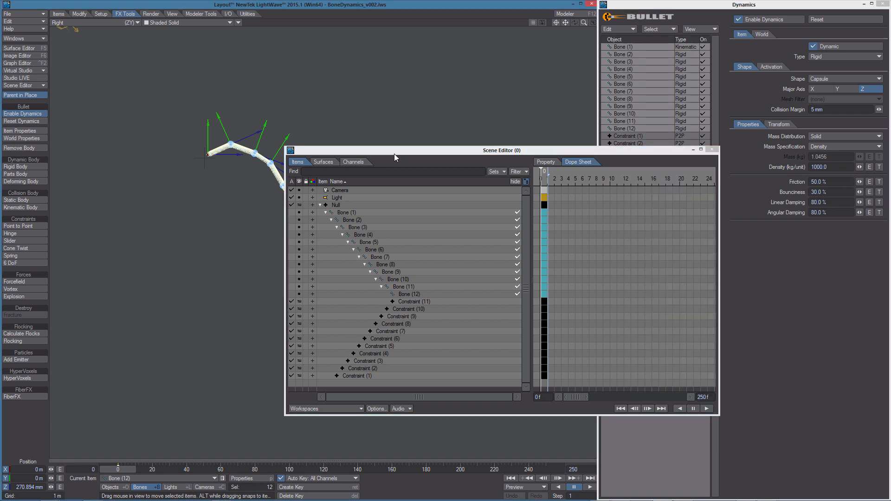
key("m")
left_click(576, 120)
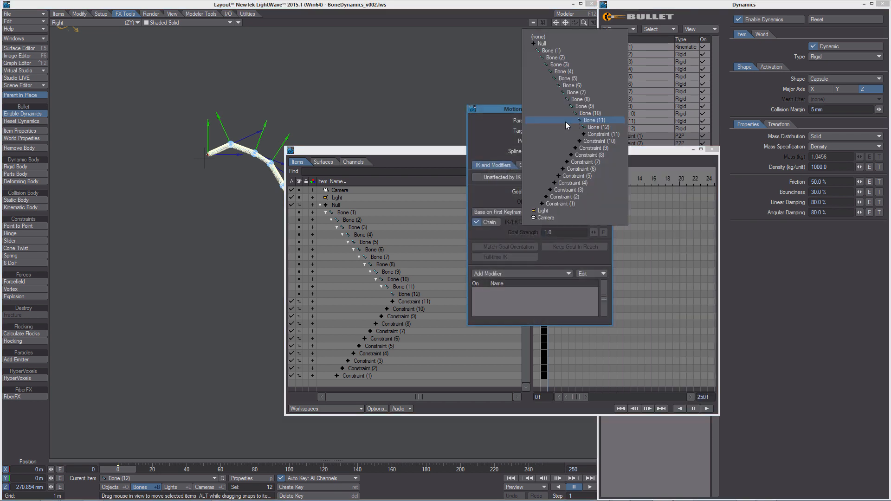
left_click(564, 44)
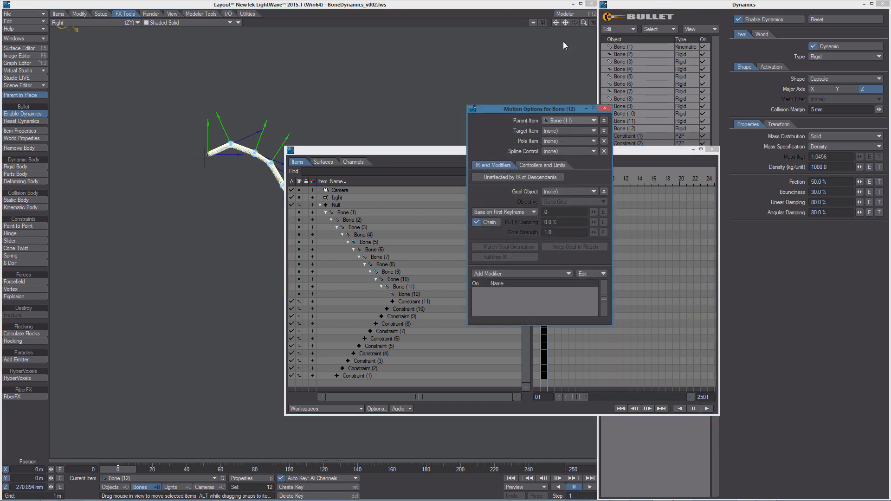
left_click(712, 149)
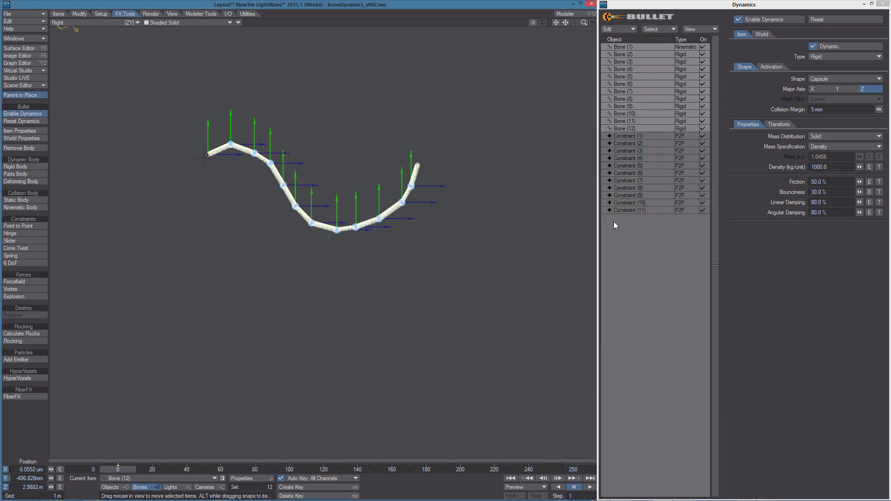
left_click(614, 221)
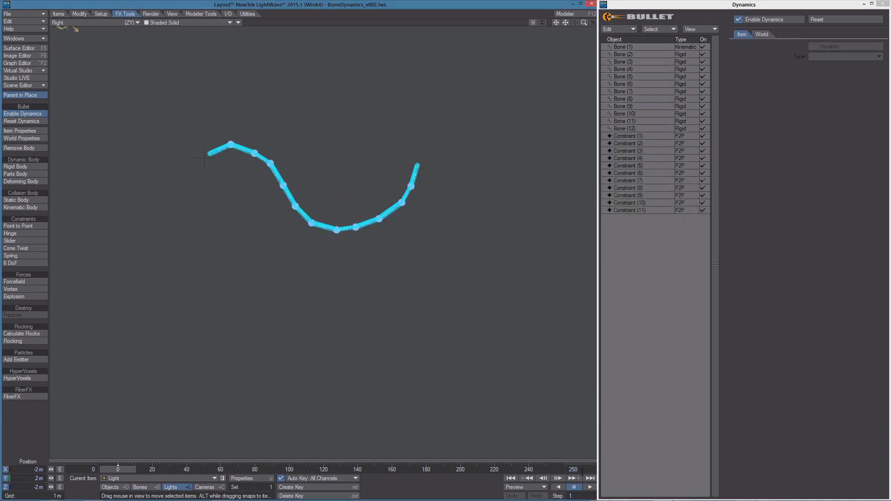
left_click(590, 487)
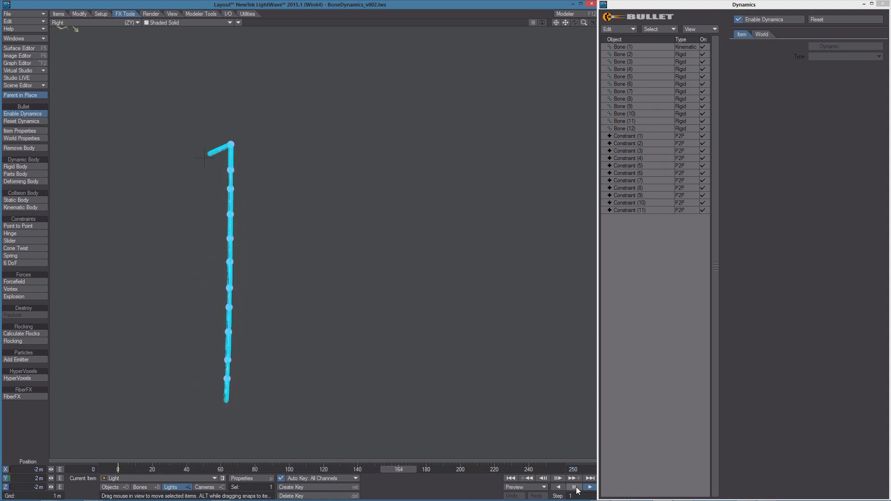
- Stop the simulation, return to frame 0 and undo the last change
left_click(574, 487)
left_click(510, 479)
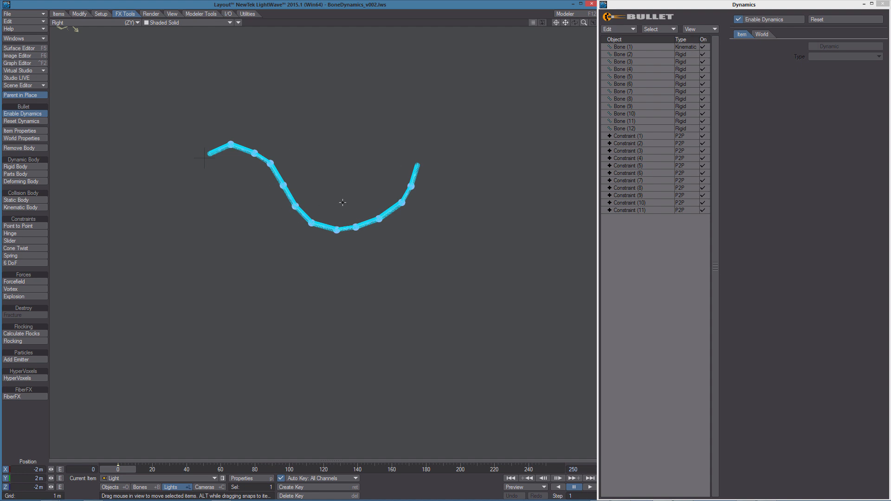
key("ctrl+z")
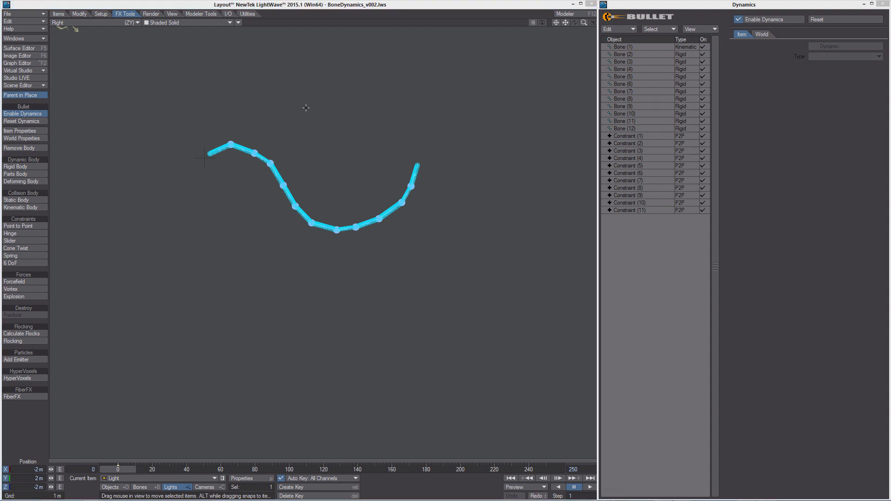
- Move Bones (2), (5), (7), (10) and (12) away from their neighbours so that the chain is spread apart at frame 0
left_click(624, 54)
left_click_drag(230, 144, 257, 106)
left_click_drag(289, 203, 262, 230)
left_click(326, 227)
left_click_drag(326, 227, 346, 252)
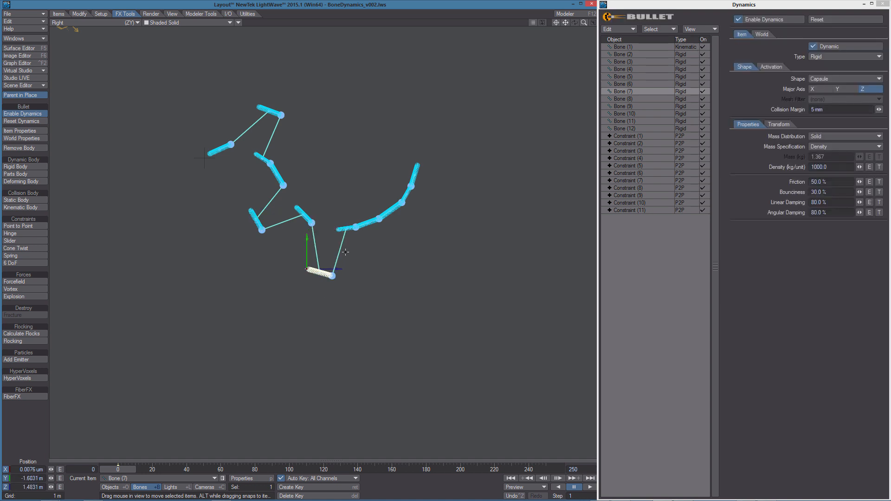
left_click(390, 213)
left_click_drag(390, 212, 445, 214)
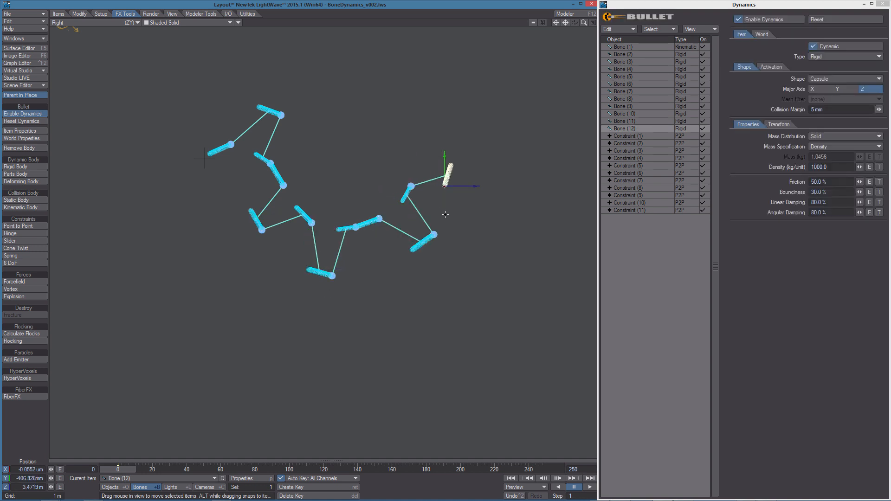
- Play the simulation with the separated bones and return to frame 0
left_click(590, 487)
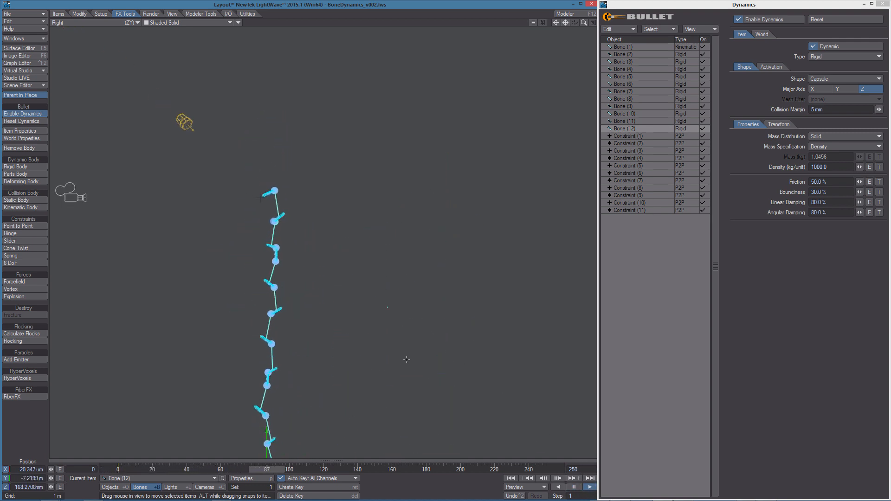
left_click_drag(392, 404, 393, 353, "alt")
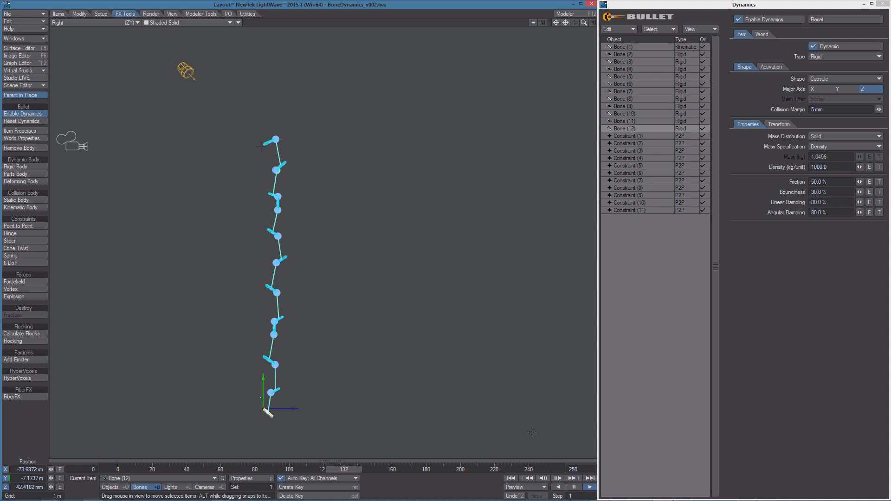
left_click(574, 487)
left_click(510, 479)
- Move Constraints (1), (2) and (3) off the ends of their bones in the Right view
left_click_drag(395, 209, 435, 371, "ctrl+alt")
left_click_drag(284, 202, 349, 214, "ctrl+alt")
left_click(630, 138)
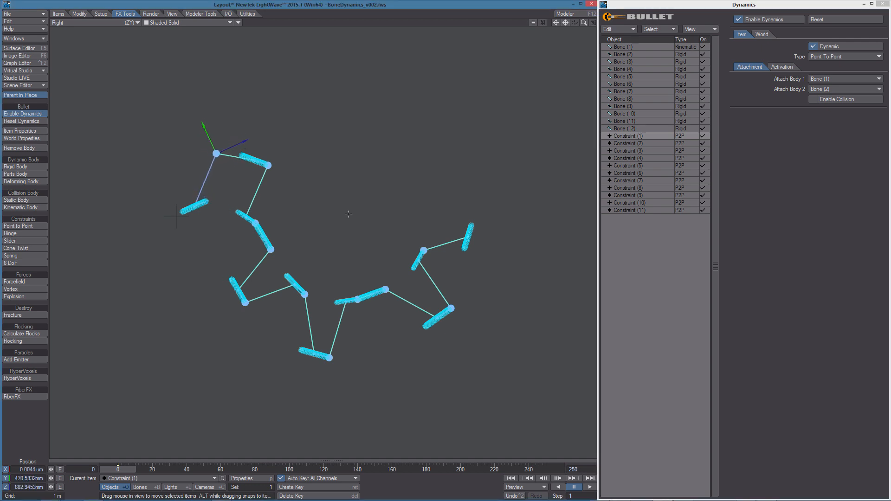
left_click(635, 144)
left_click_drag(348, 167, 349, 191)
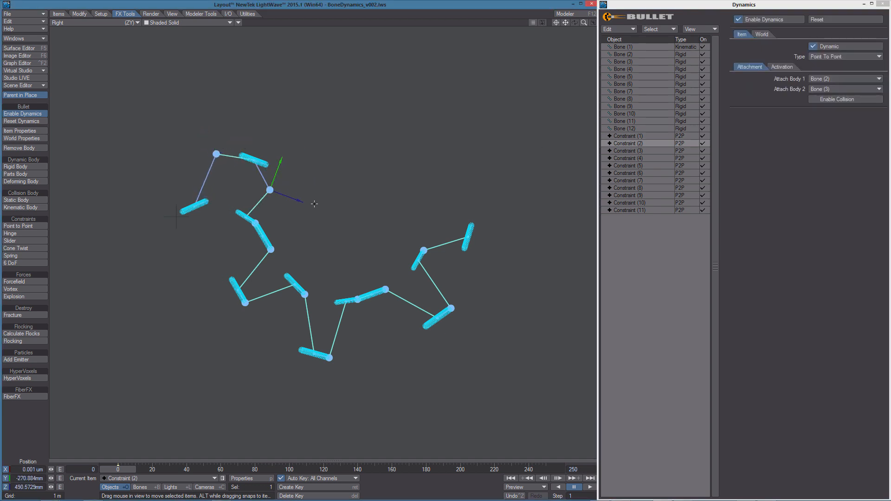
left_click(630, 151)
mouse_move(320, 238)
left_mouse_down()
mouse_move(332, 231)
mouse_move(320, 228)
left_mouse_up()
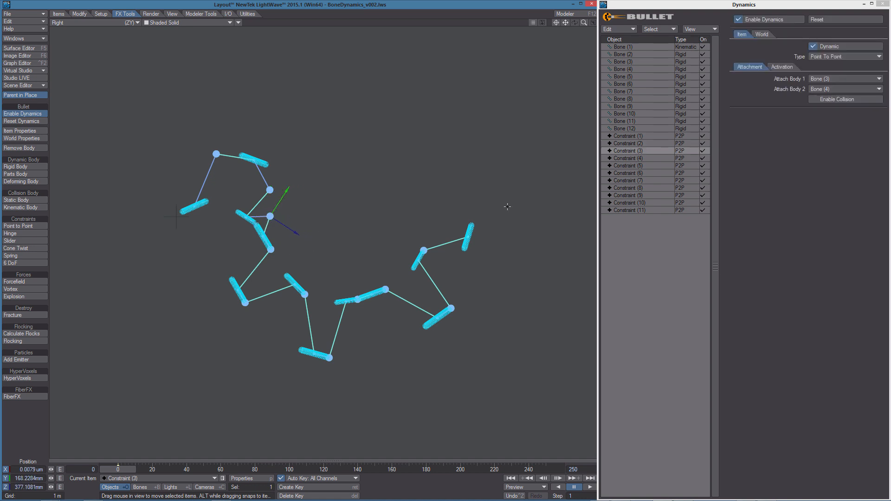
- Move Constraints (4) and (9) away from their bone joints
left_click(628, 158)
left_click_drag(369, 246, 415, 312)
left_click(387, 289)
left_click_drag(440, 420, 367, 370)
- Play the simulation with the offset constraints and stop it
left_click_drag(367, 370, 351, 329, "alt+shift")
left_click(591, 489)
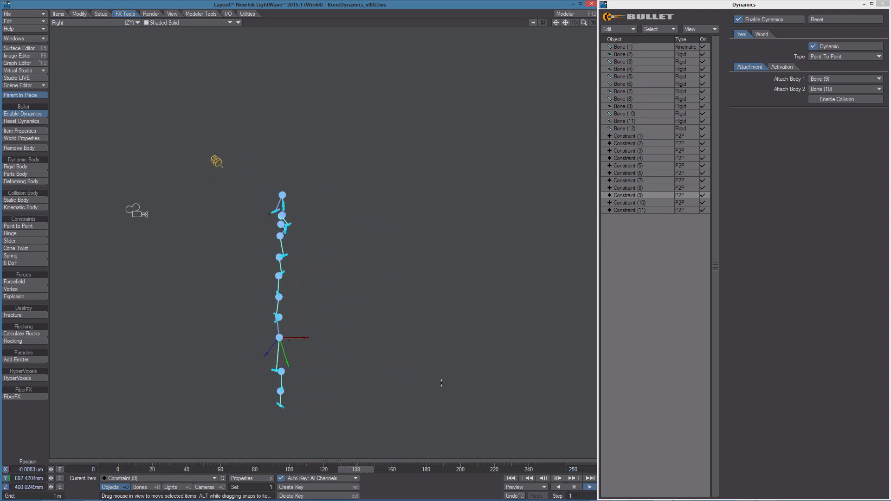
left_click(575, 489)
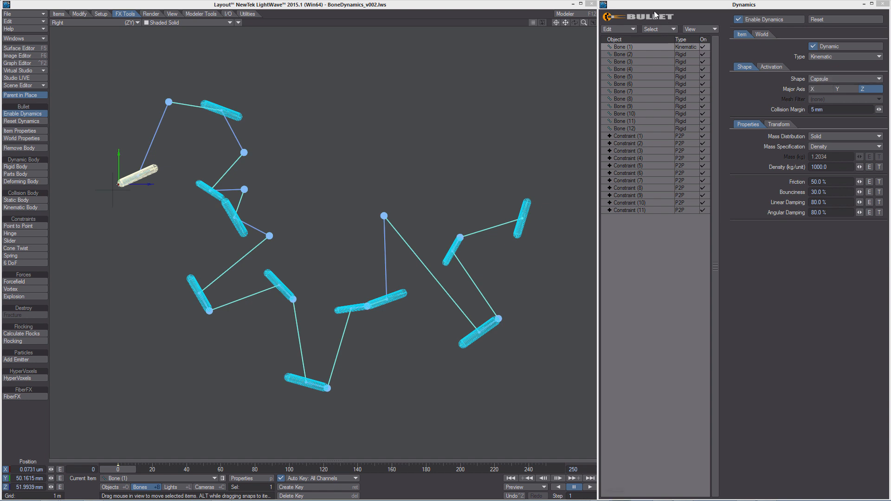
- Set the collision shape of all twelve bones to Box, and change it to Sphere
left_click(634, 130, "shift")
left_click(835, 79)
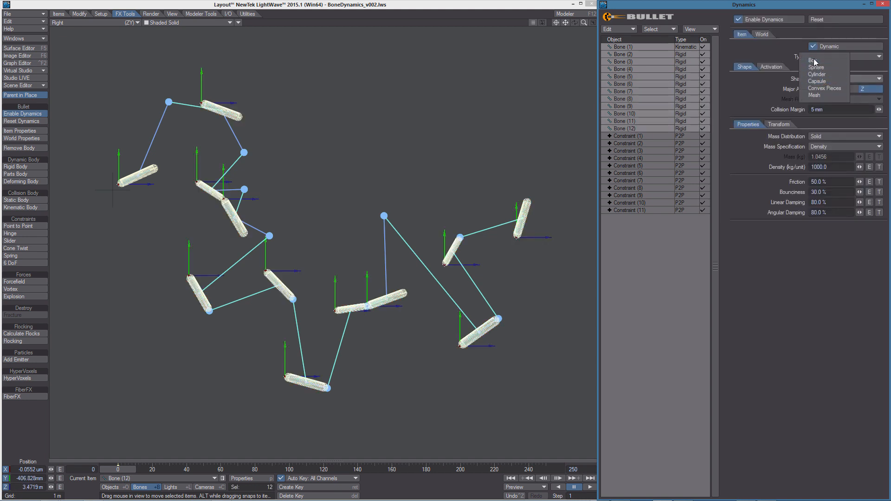
left_click(817, 60)
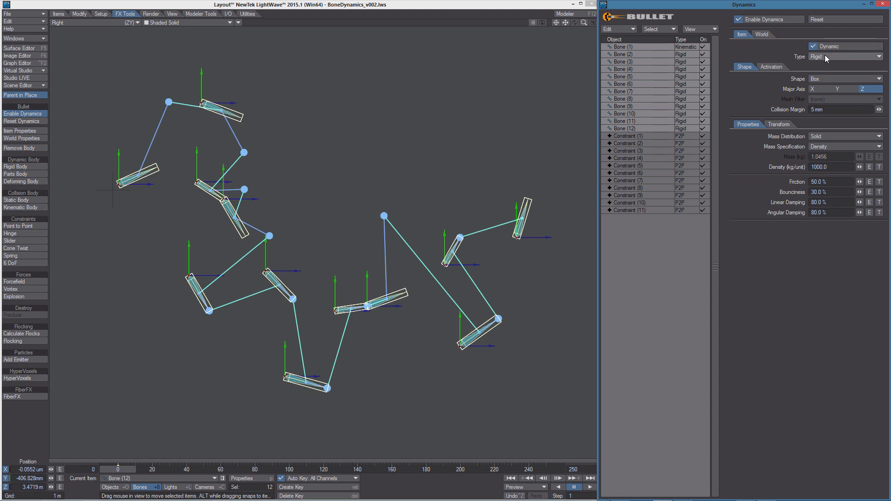
left_click(822, 79)
left_click(824, 84)
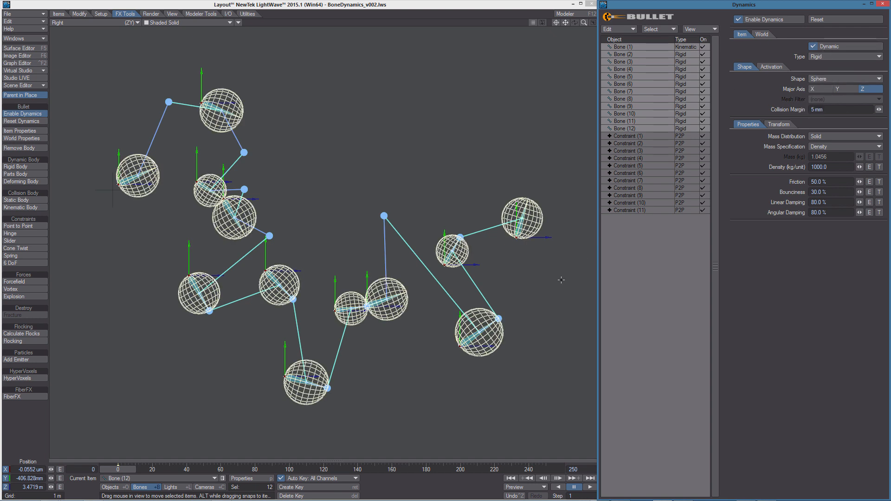
- Play the simulation of the sphere-shaped bones, and replay it from frame 0 with a closer view of the upper chain
scroll(457, 317, "down", 3)
left_click(589, 487)
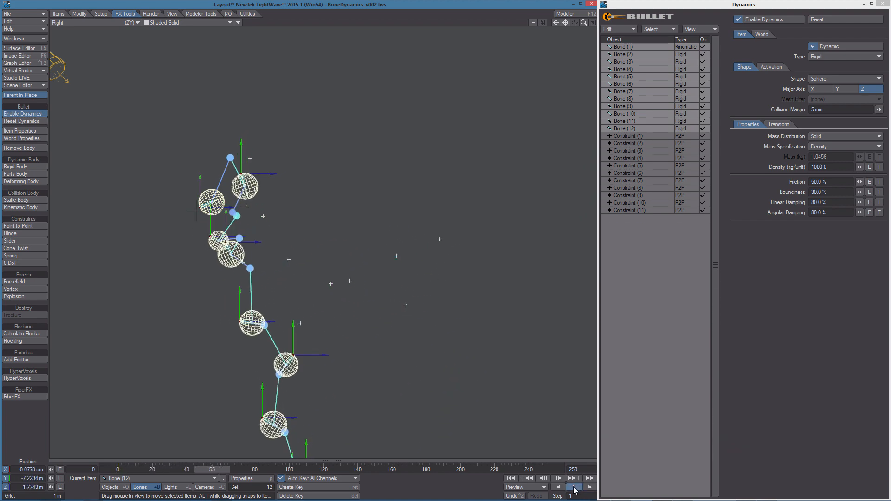
scroll(238, 436, "up", 3)
left_click_drag(239, 436, 420, 458, "alt")
left_click(511, 478)
left_click(590, 487)
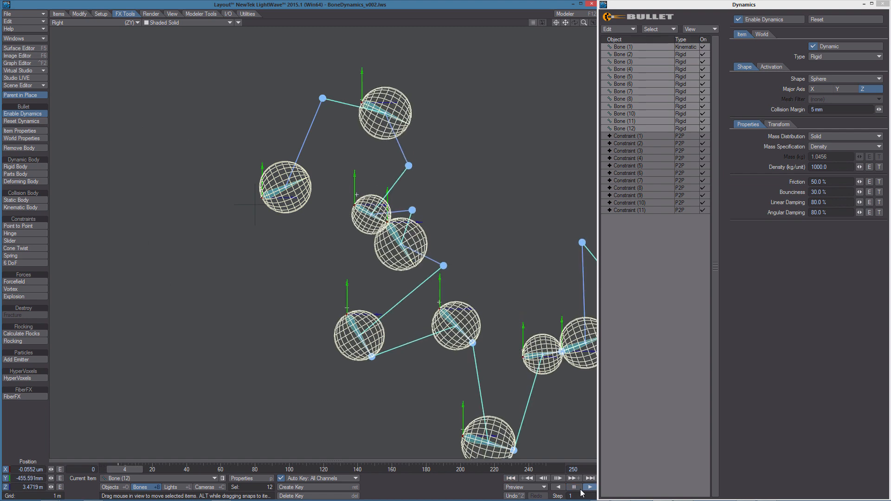
left_click(575, 488)
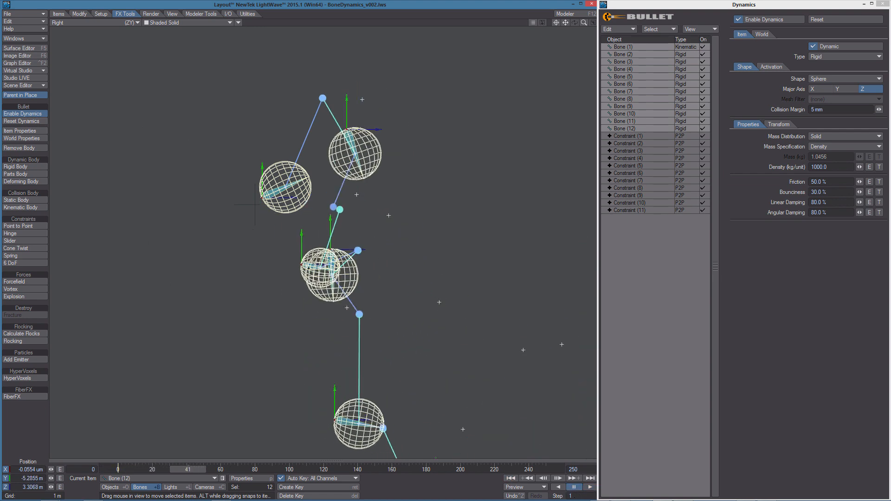
- Replay the simulation from frame 0 to about frame 40 and save the scene as BoneDynamics_v003.lws
left_click(511, 478)
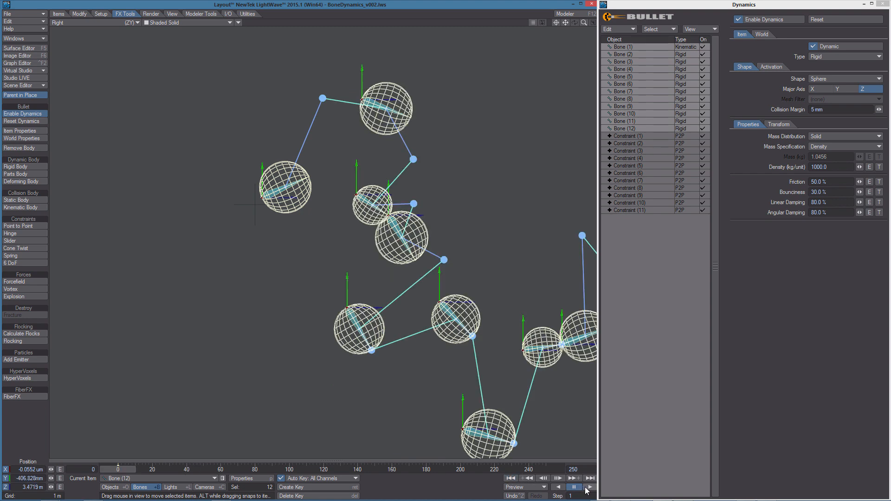
left_click(590, 487)
left_click(575, 487)
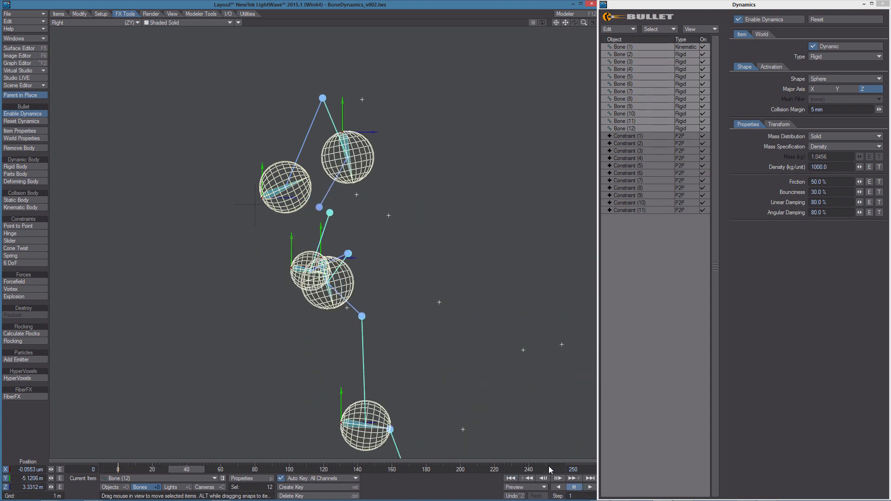
key("ctrl+s")
- Enable collision on Constraint (3) between Bone (3) and Bone (4), and replay the simulation
left_click(624, 70)
key("shift+o")
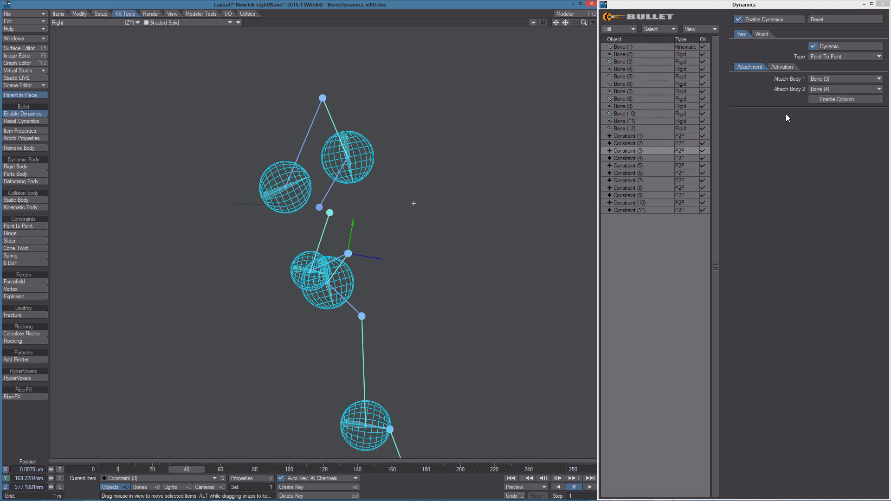
left_click(824, 100)
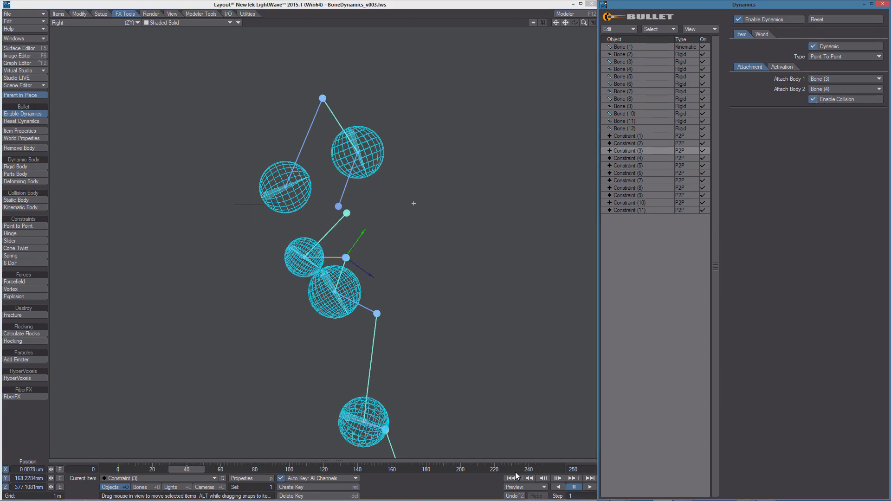
left_click(590, 487)
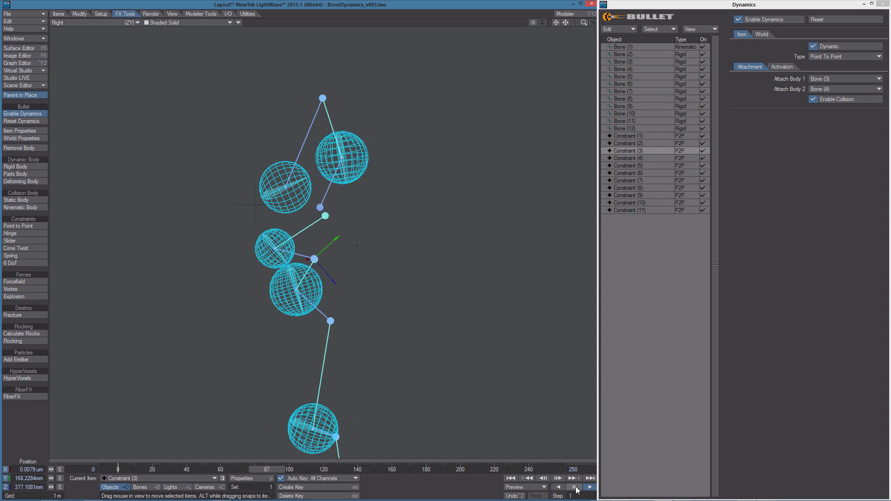
left_click(574, 488)
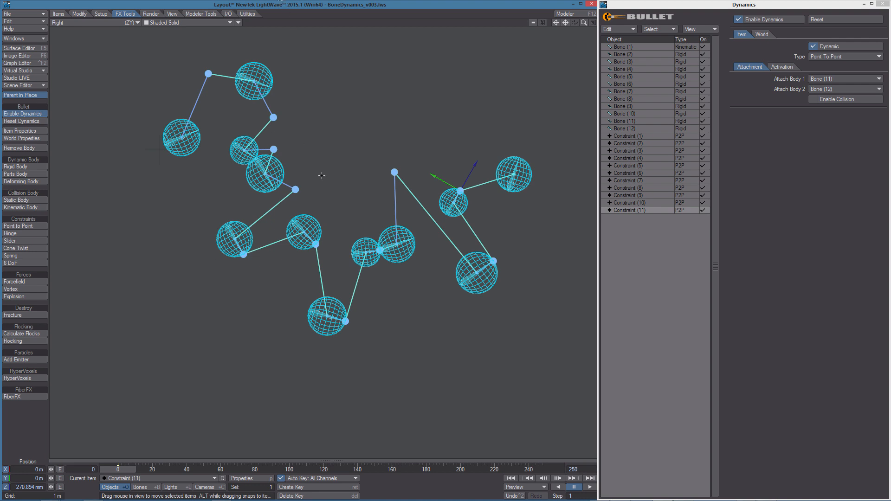
- Add a null as a kinematic body below the chain at about Y -1.7 m and Z 740 mm, and play the simulation
key("ctrl+n")
left_click(854, 391)
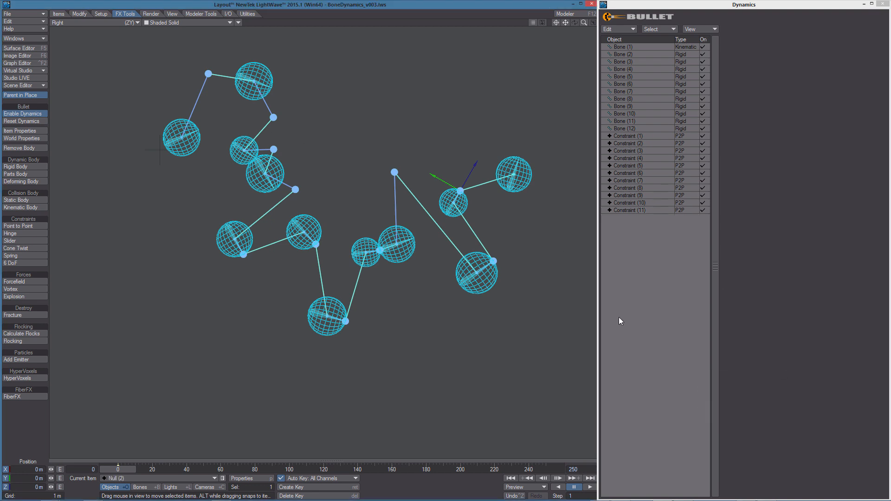
left_click_drag(125, 64, 112, 176)
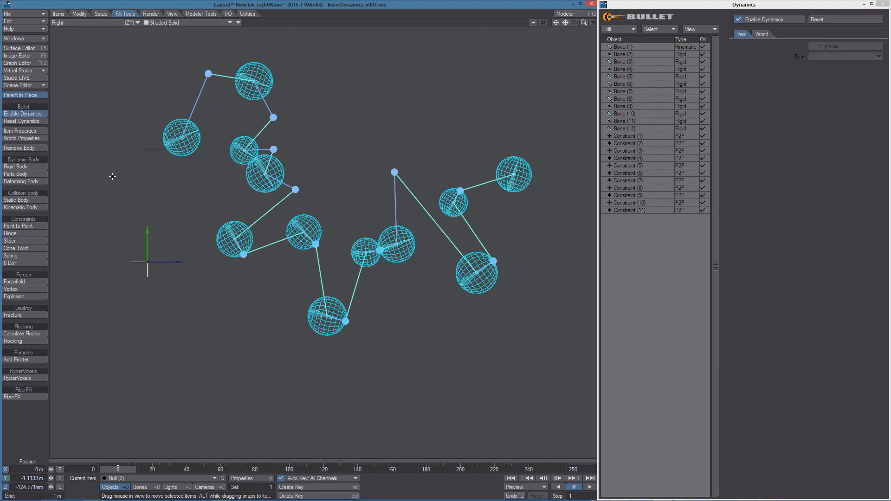
left_click(32, 208)
left_click_drag(207, 271, 221, 277)
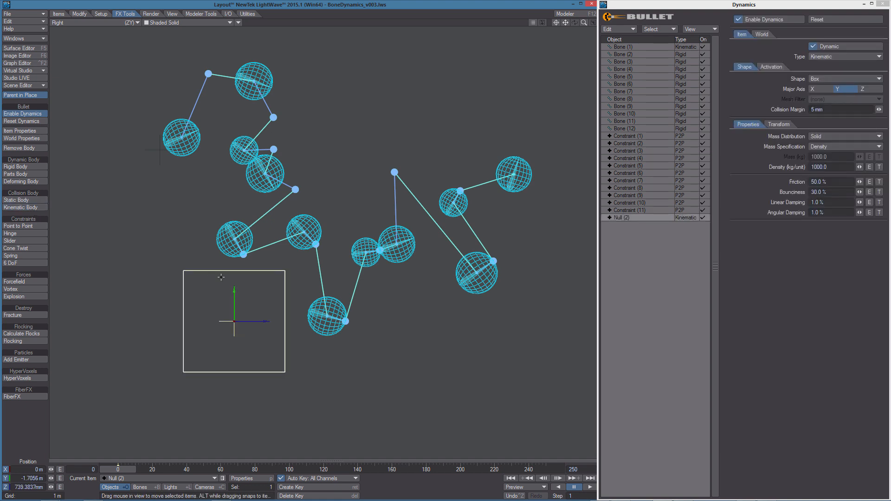
left_click(590, 487)
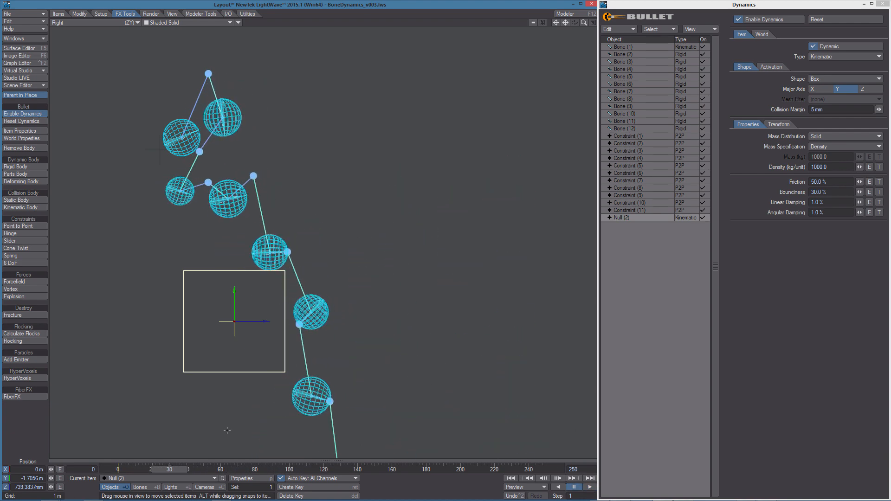
- Animate Null (2) by keying its position just before frame 60 and moving it to about Y -724 mm, Z 1.88 m by frame 97
left_click(215, 468)
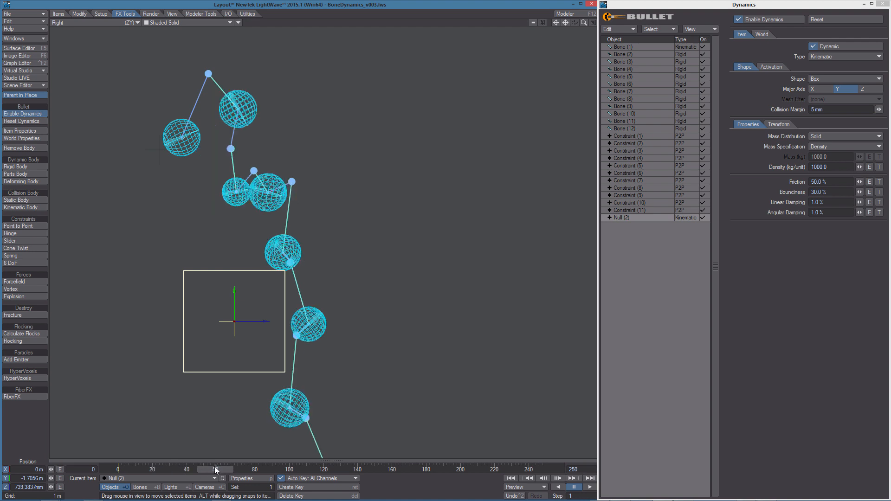
key("Return")
key("Return")
left_click_drag(215, 468, 242, 468)
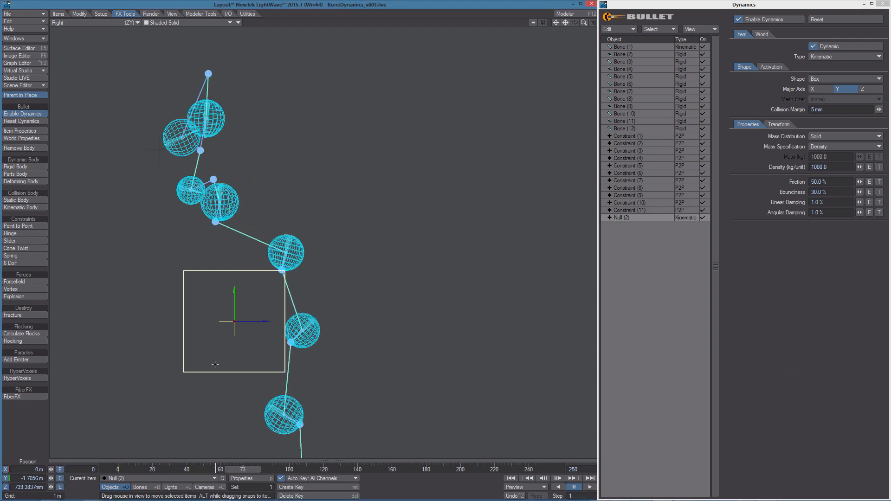
left_click_drag(234, 321, 348, 223)
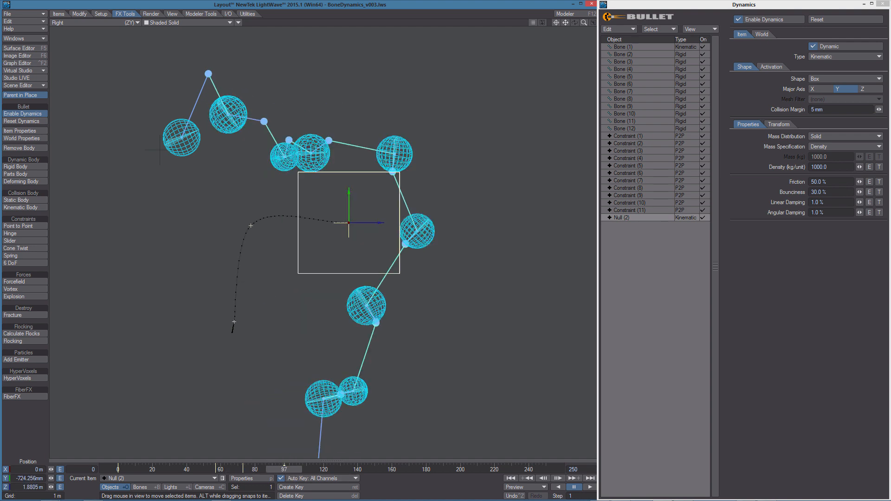
- Replay the simulation from frame 0 with the animated null pushing the chain, in the Right view and in Perspective
left_click(510, 479)
left_click(590, 487)
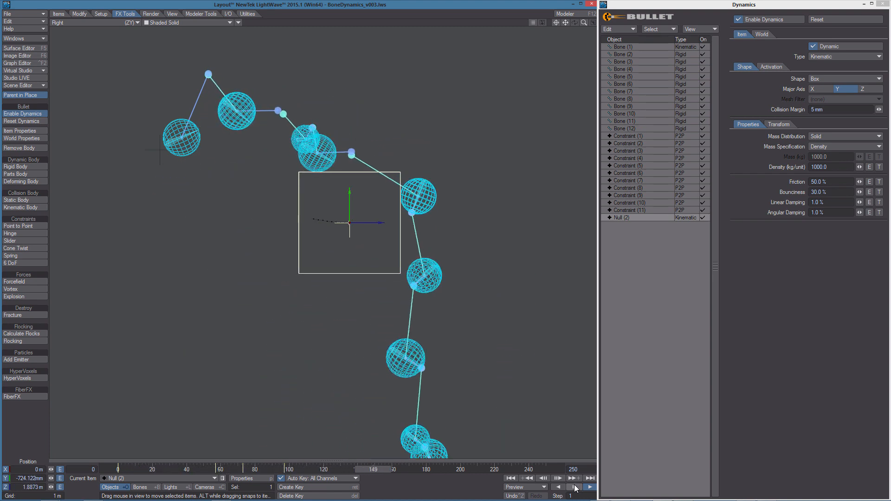
key("4")
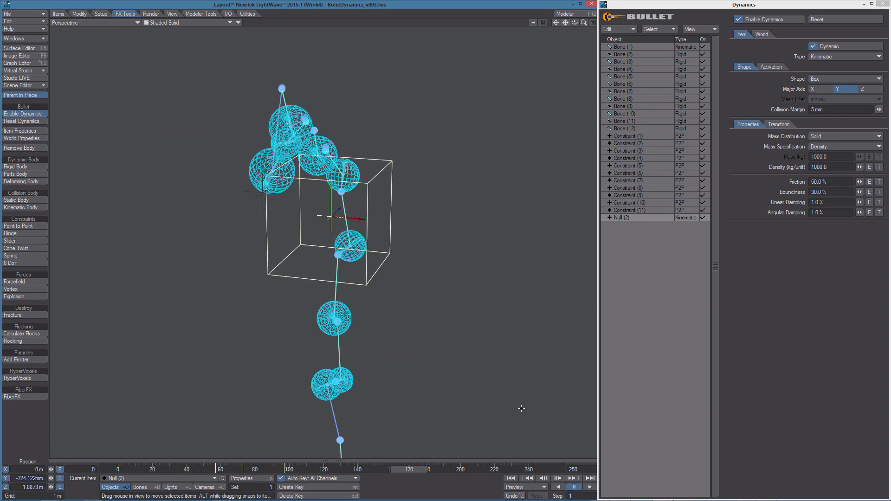
left_click(512, 478)
left_click(590, 487)
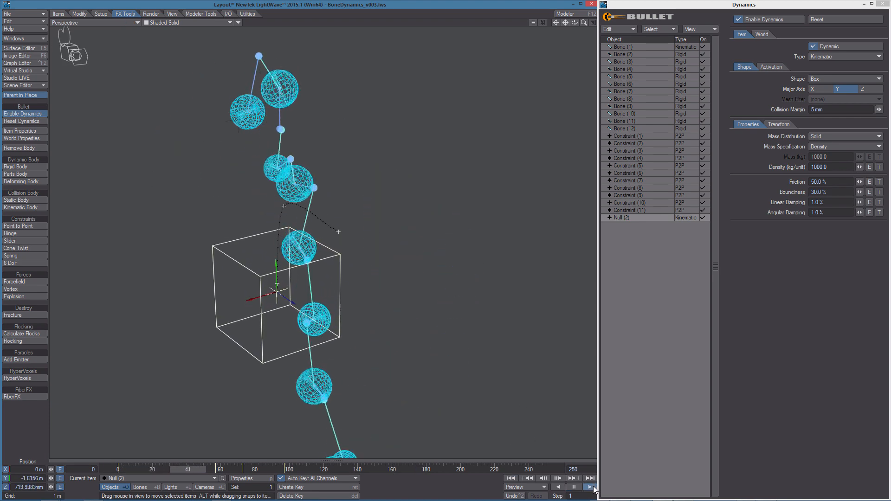